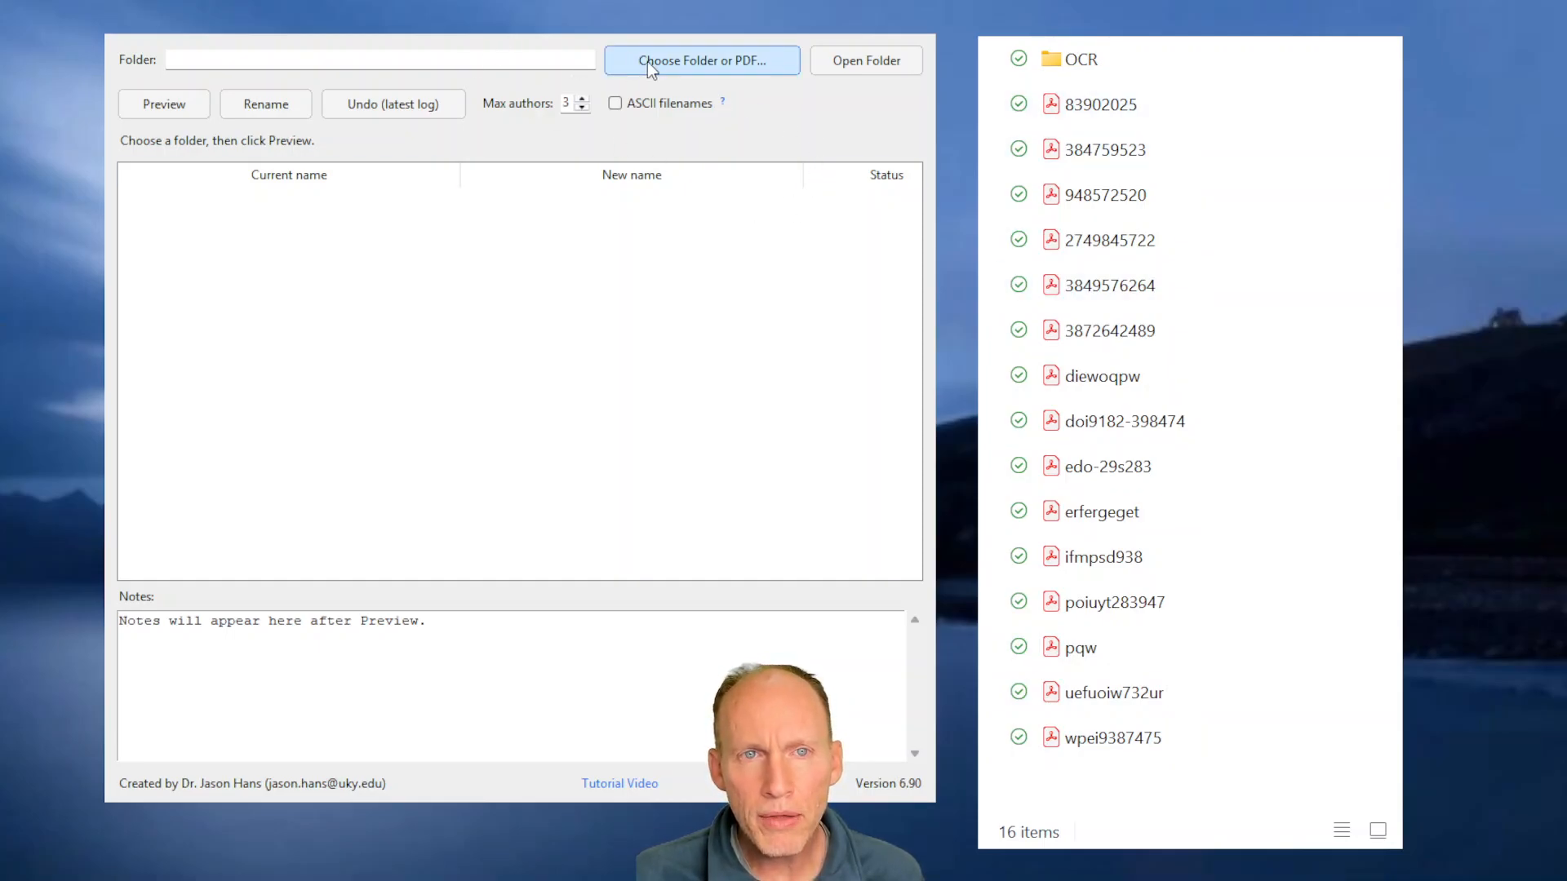
# - Load the folder of PDFs and preview their new names, narrowing the Current name and New name columns so Status is readable
pyautogui.click(703, 67)
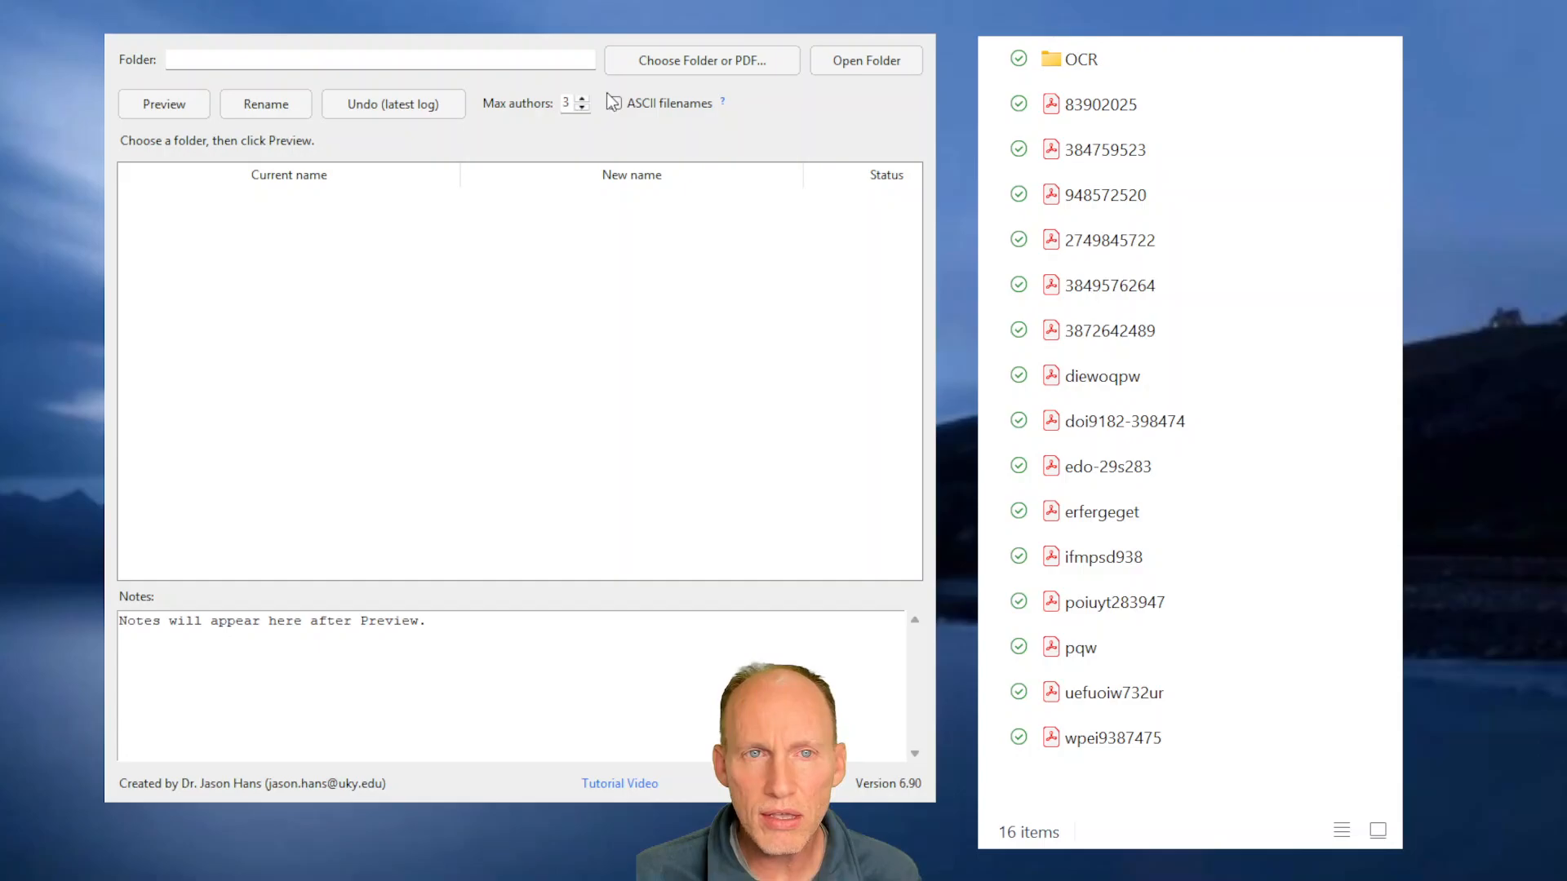
pyautogui.click(1094, 737)
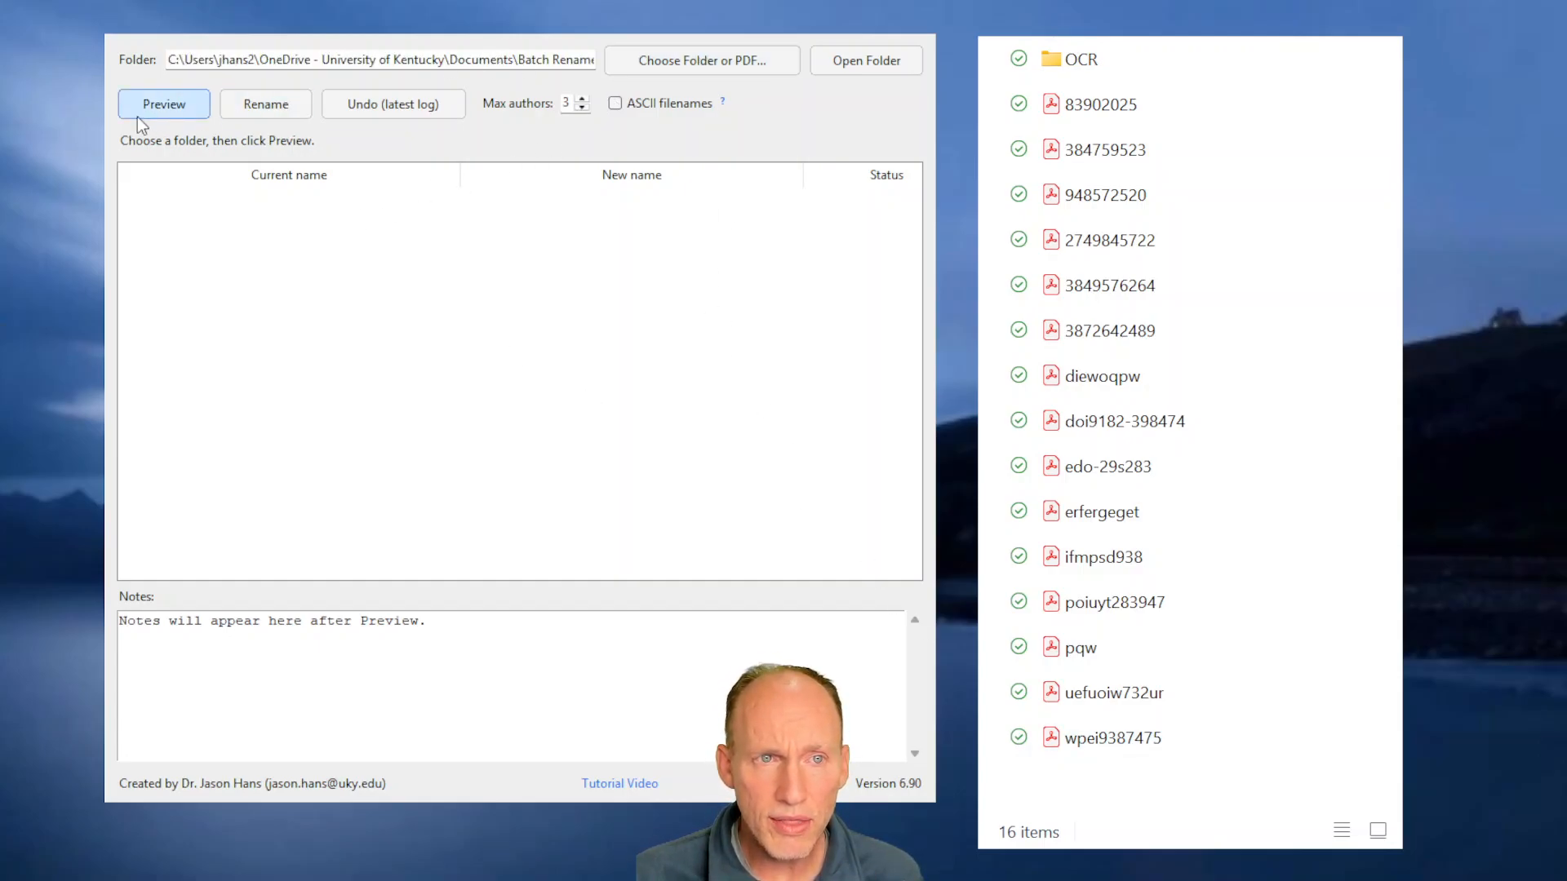
pyautogui.click(163, 108)
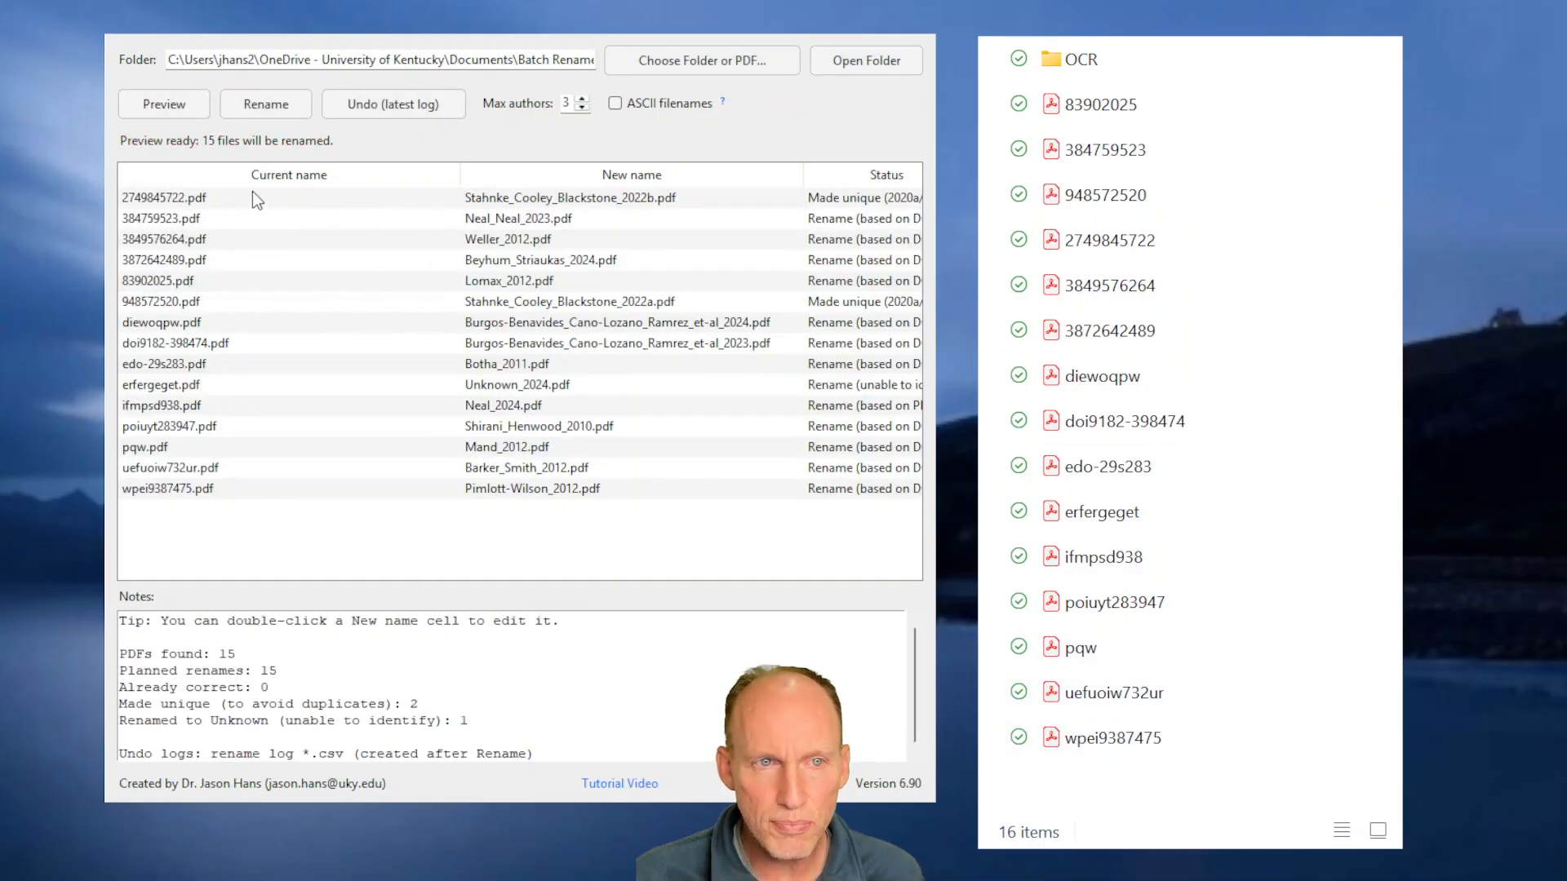
pyautogui.moveTo(459, 174); pyautogui.dragTo(317, 173)
pyautogui.moveTo(752, 174); pyautogui.dragTo(644, 175)
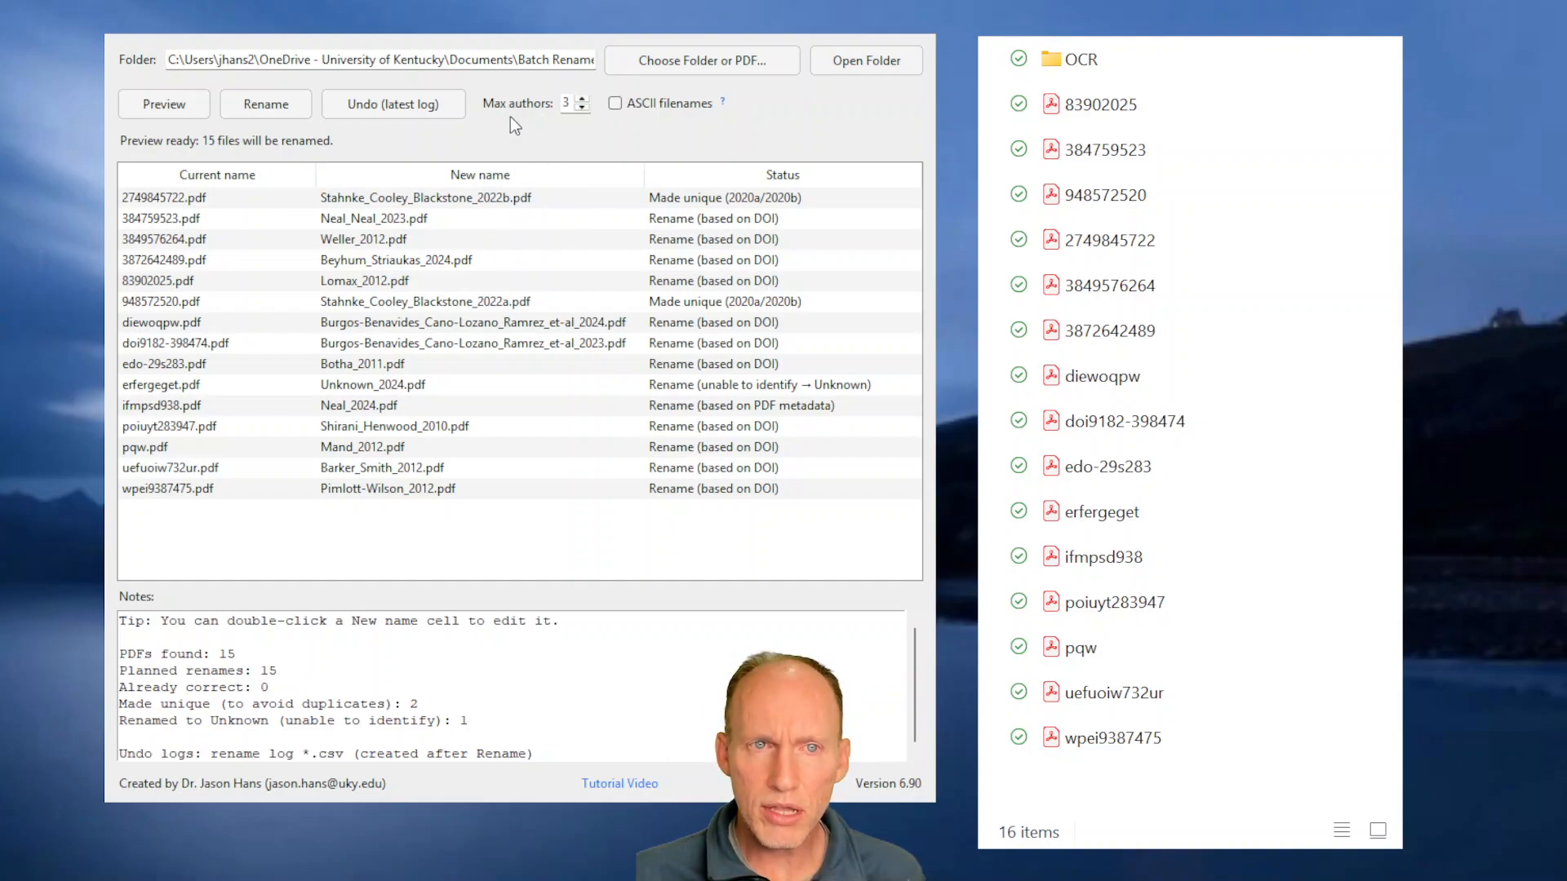
# - Set the maximum number of authors to 6 and regenerate the preview of new names
pyautogui.click(581, 98)
pyautogui.click(581, 98)
pyautogui.click(581, 99)
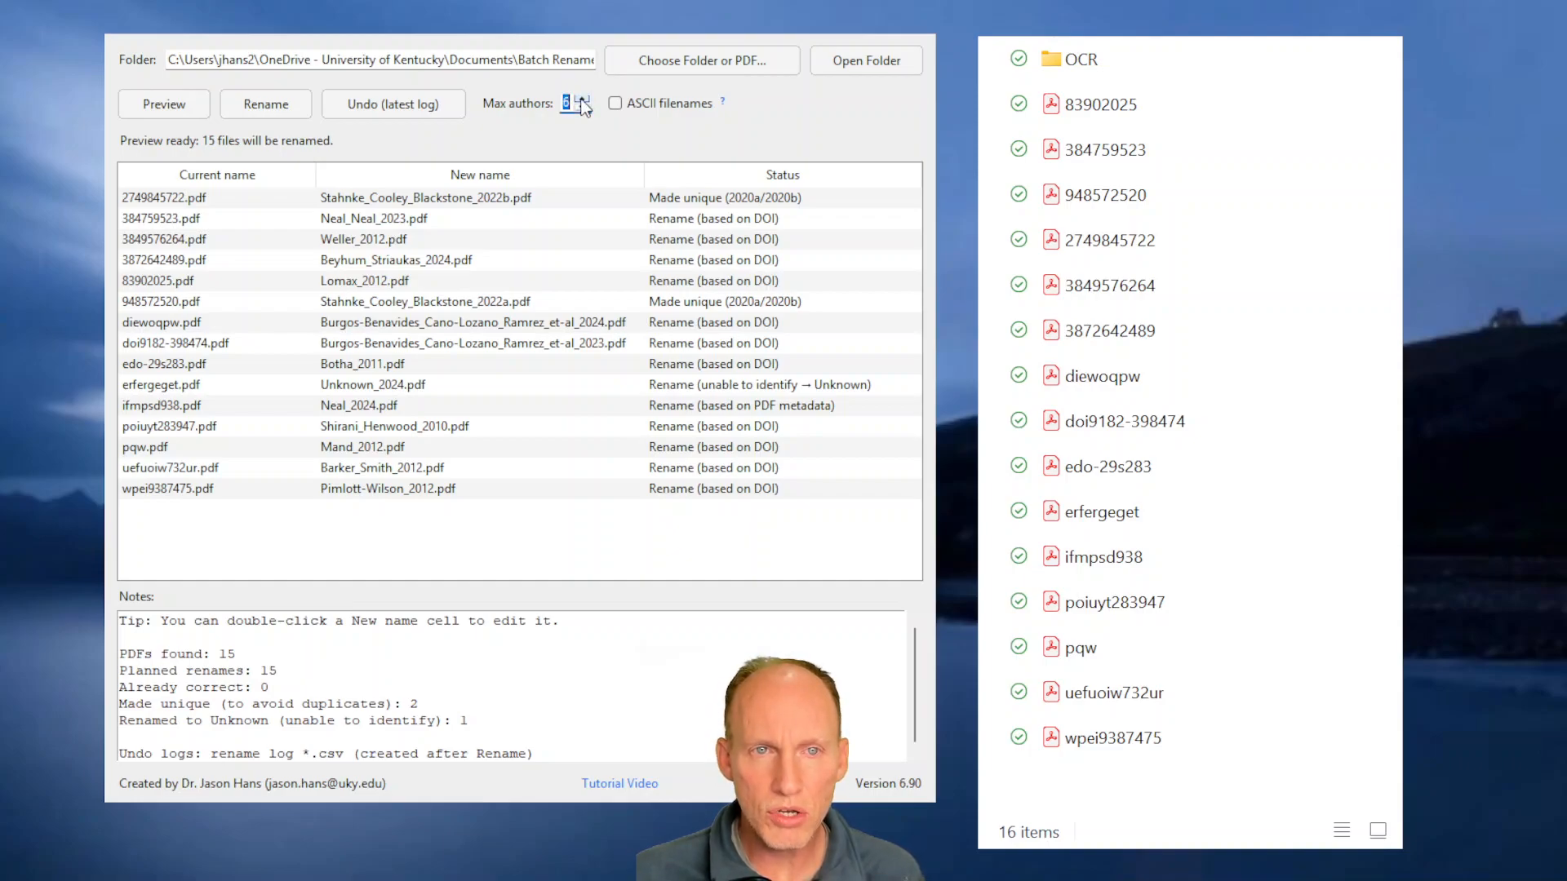
pyautogui.click(167, 101)
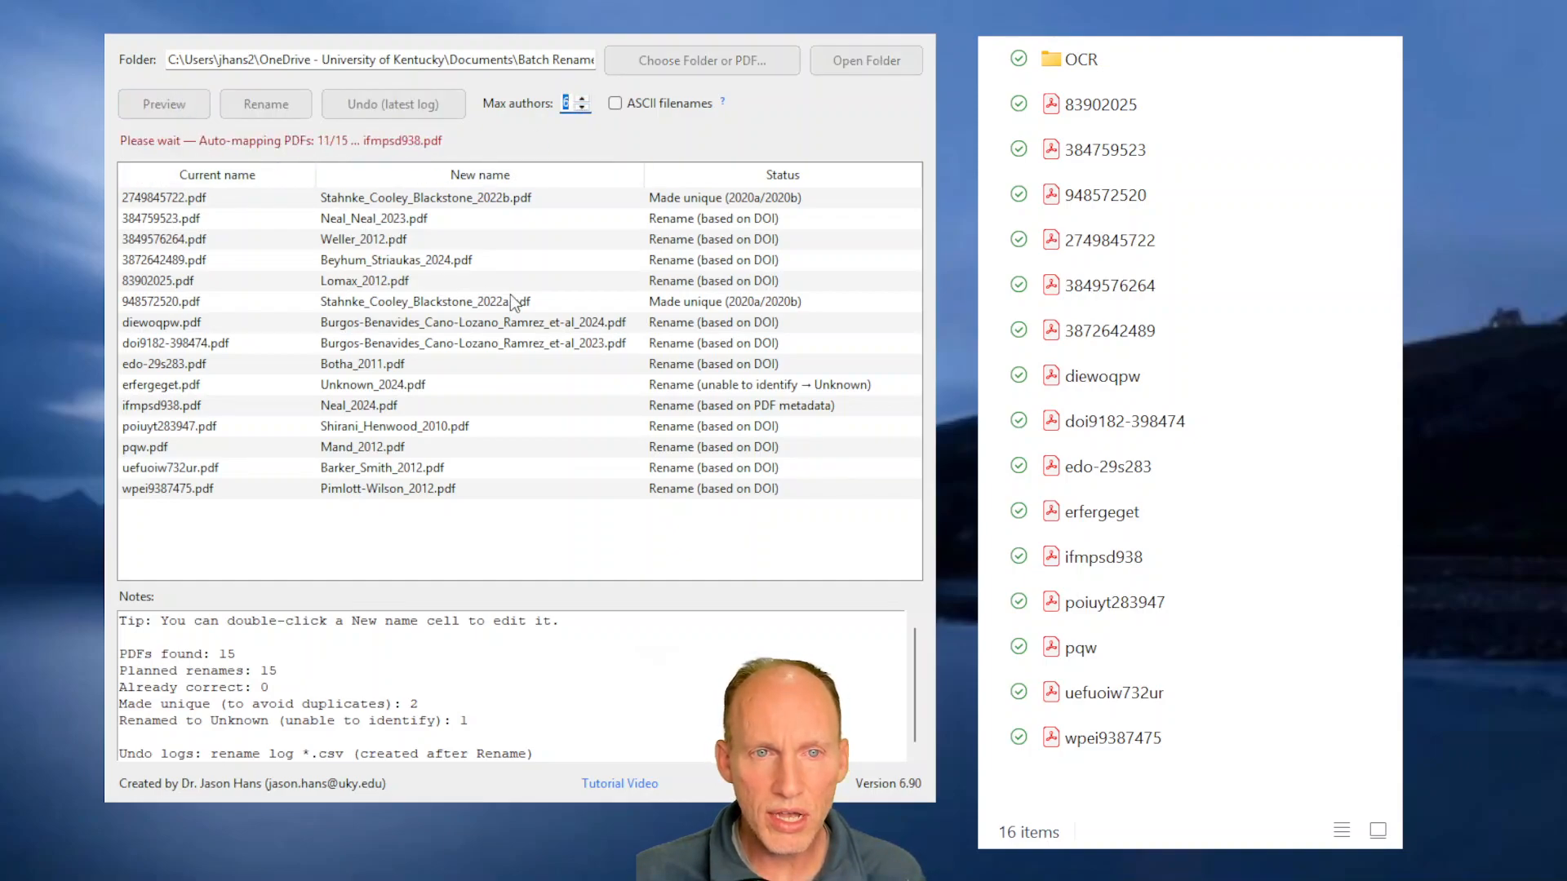
# - Set the maximum number of authors to 1 and regenerate the preview of new names
pyautogui.click(584, 106)
pyautogui.click(585, 106)
pyautogui.click(584, 106)
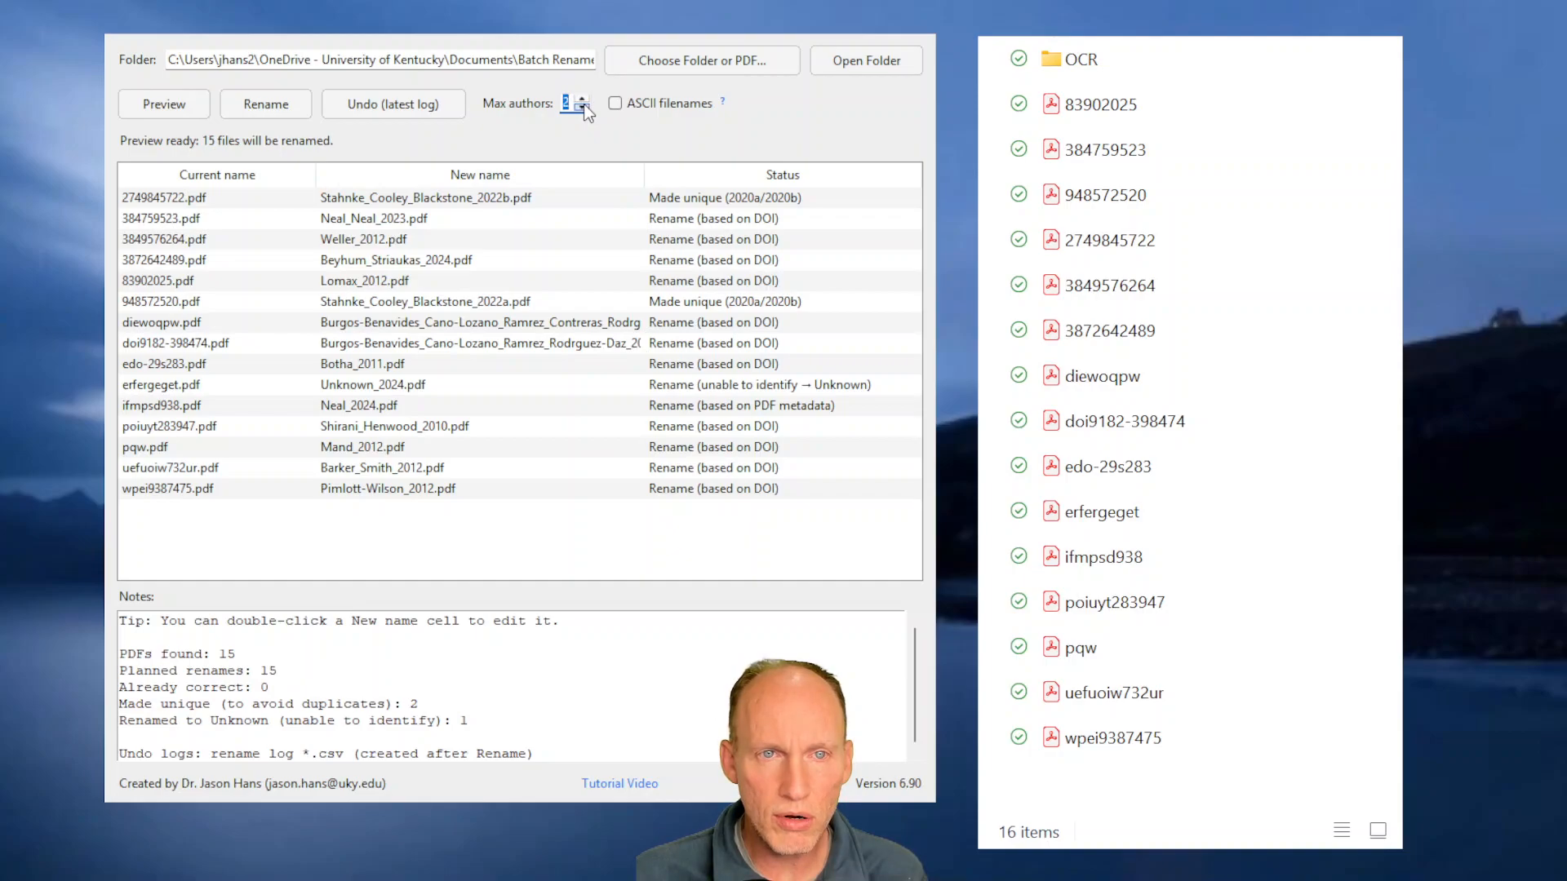
pyautogui.click(163, 104)
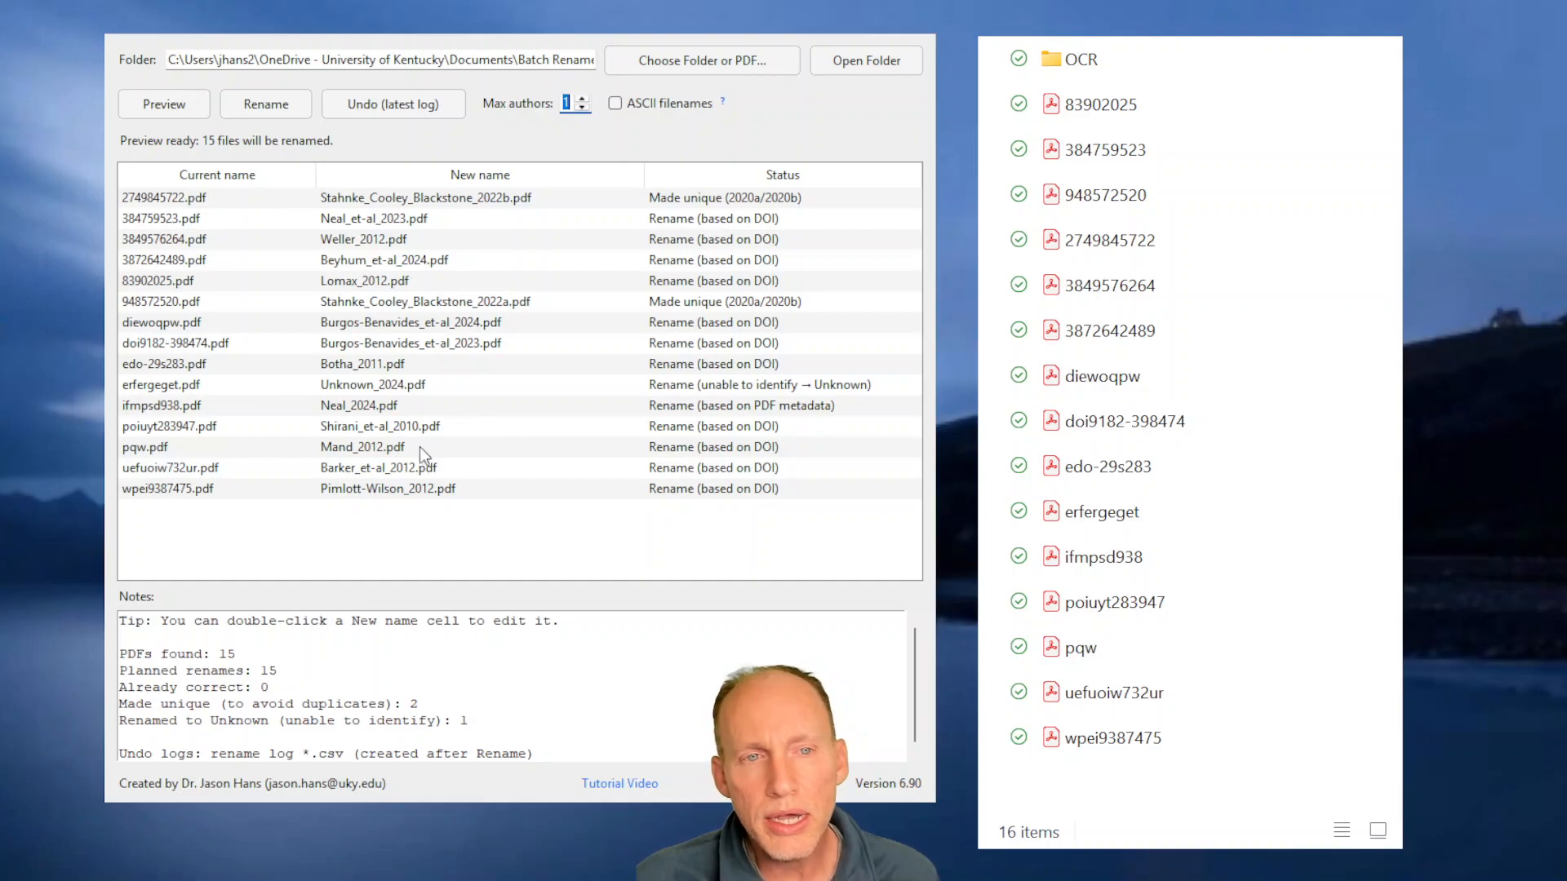
# - Change the new name of erfergeget.pdf to Jones_2024.pdf and rename all the previewed files
pyautogui.doubleClick(376, 388)
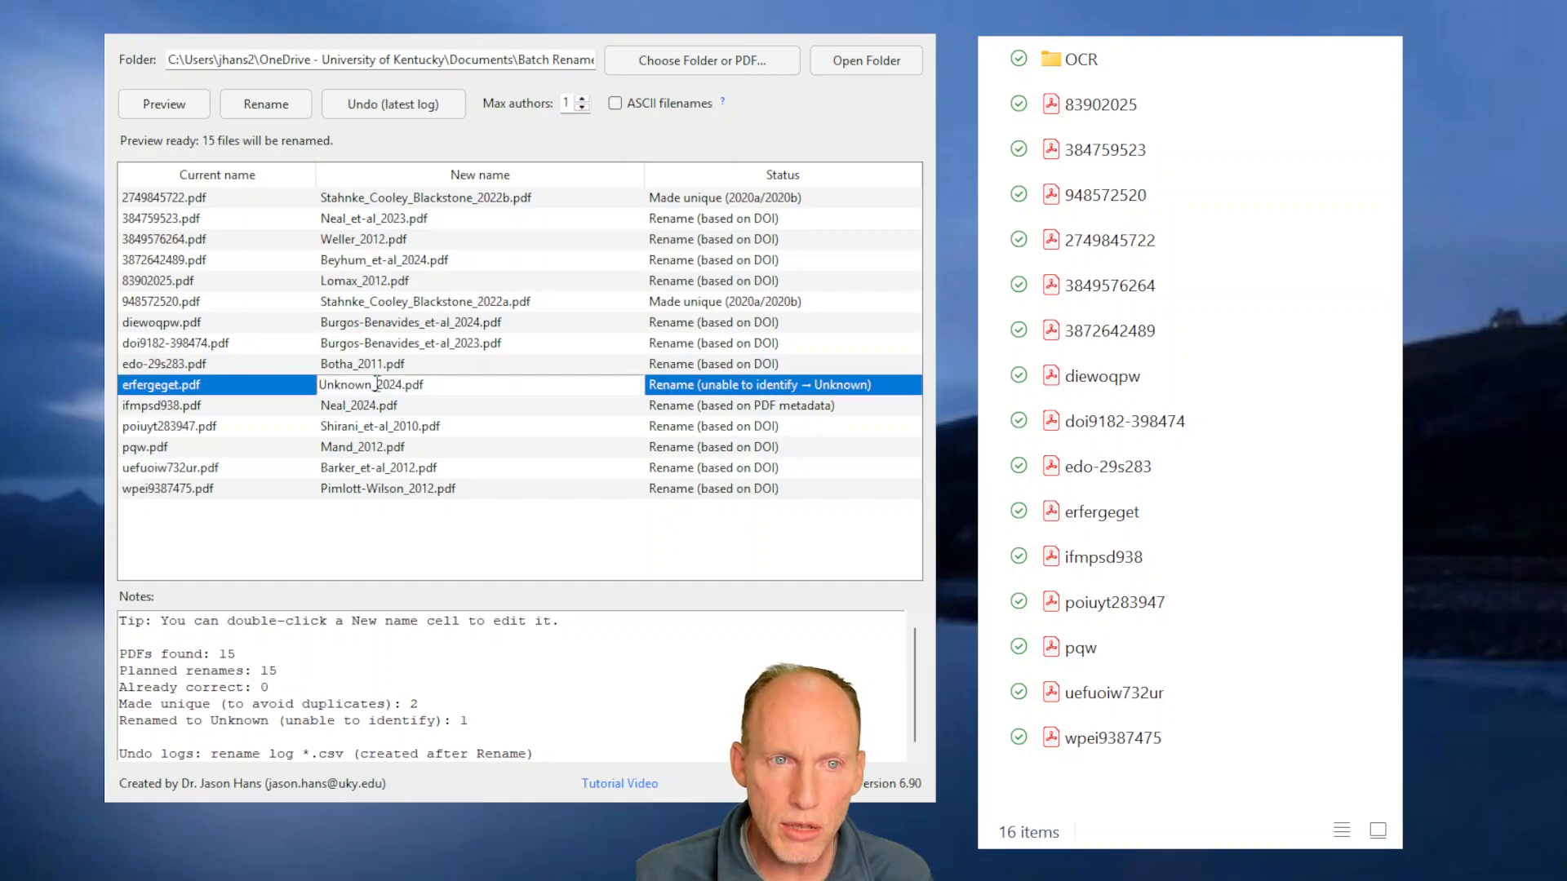
pyautogui.hotkey('shift', 'Home')
pyautogui.write('Jones')
pyautogui.press('Return')
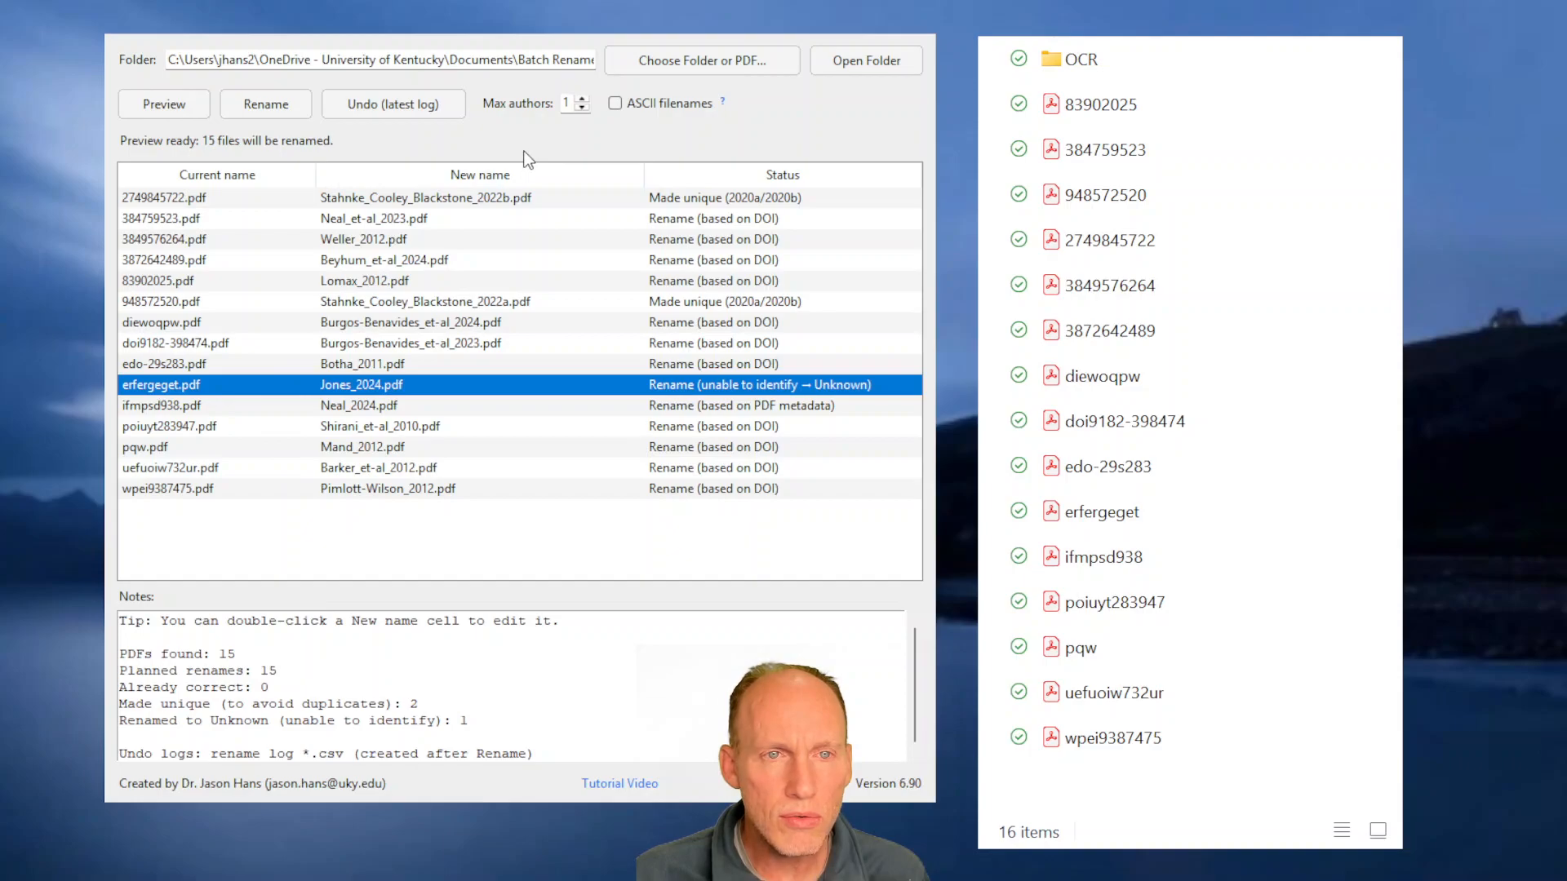
pyautogui.click(271, 107)
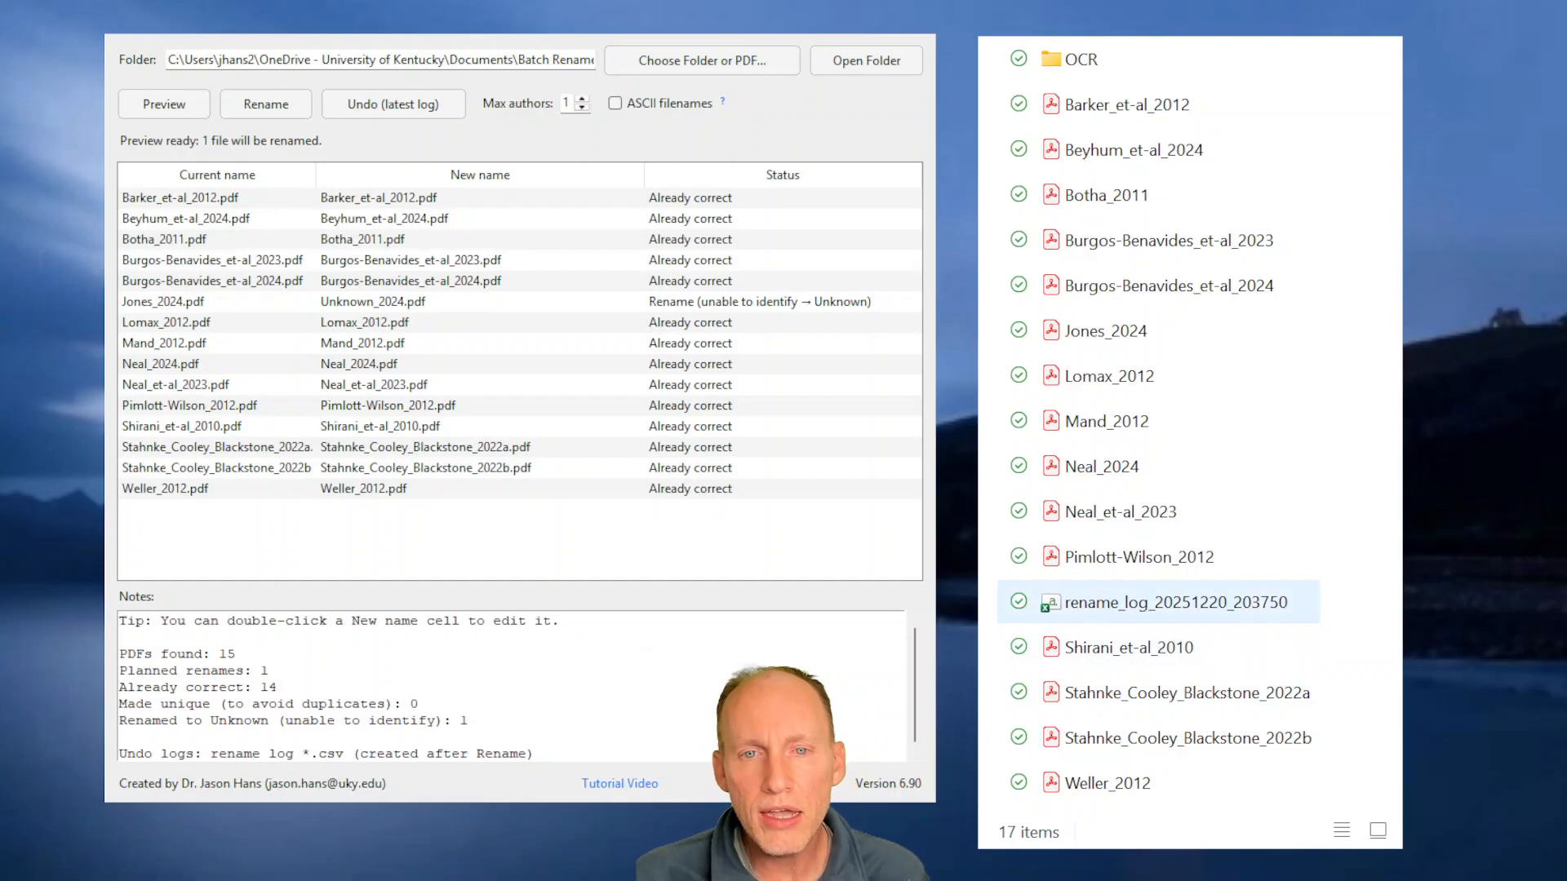
pyautogui.click(393, 106)
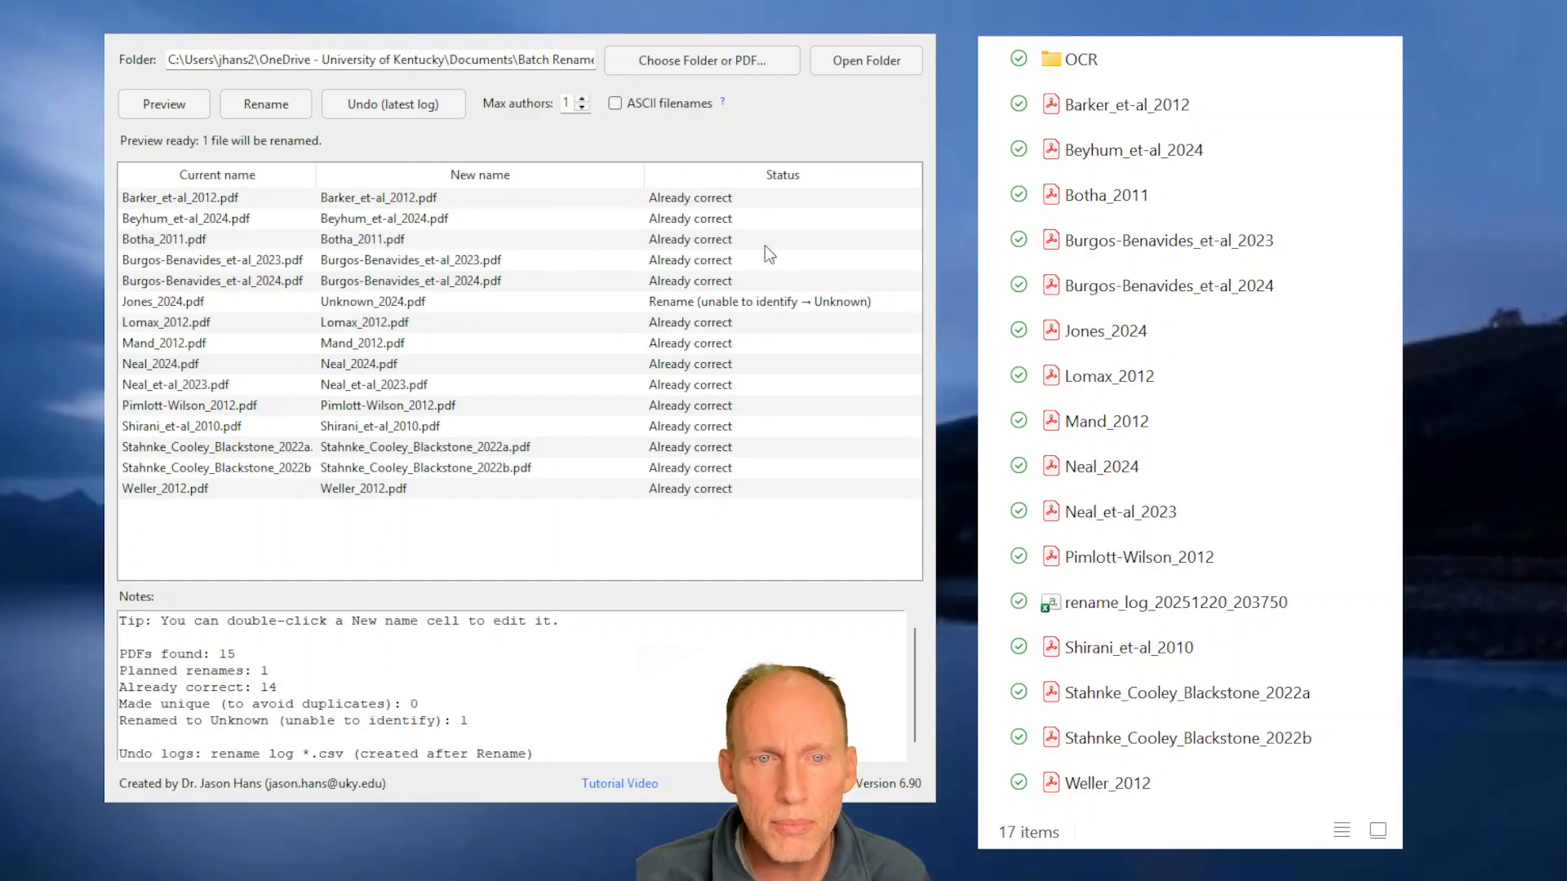
# - Set the maximum number of authors to 3, preview the new names and rename the files accordingly
pyautogui.click(582, 100)
pyautogui.click(582, 100)
pyautogui.click(164, 103)
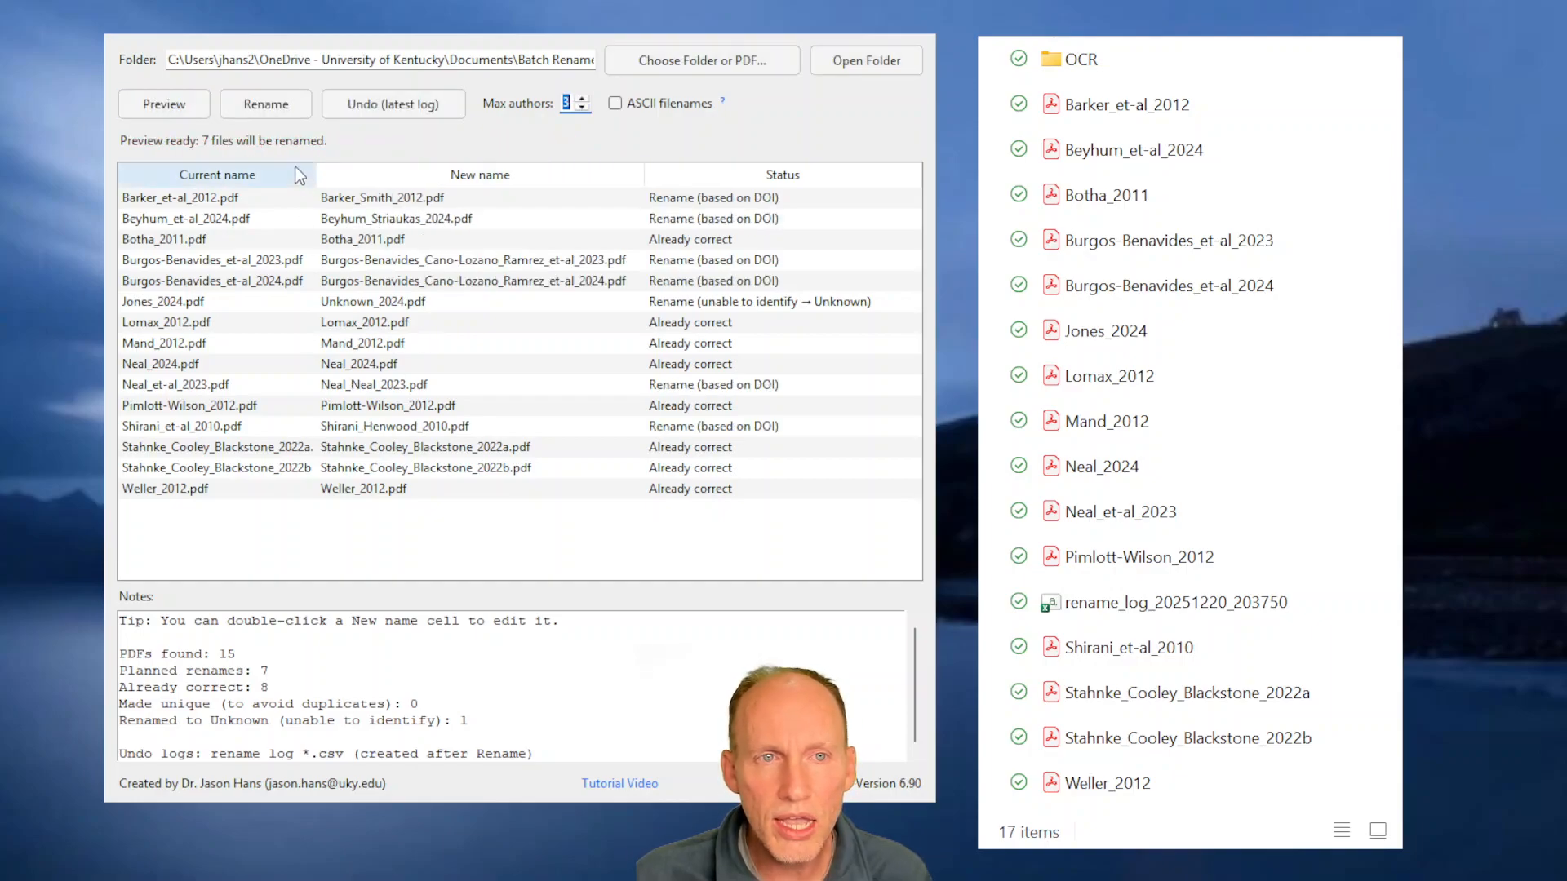
pyautogui.click(270, 105)
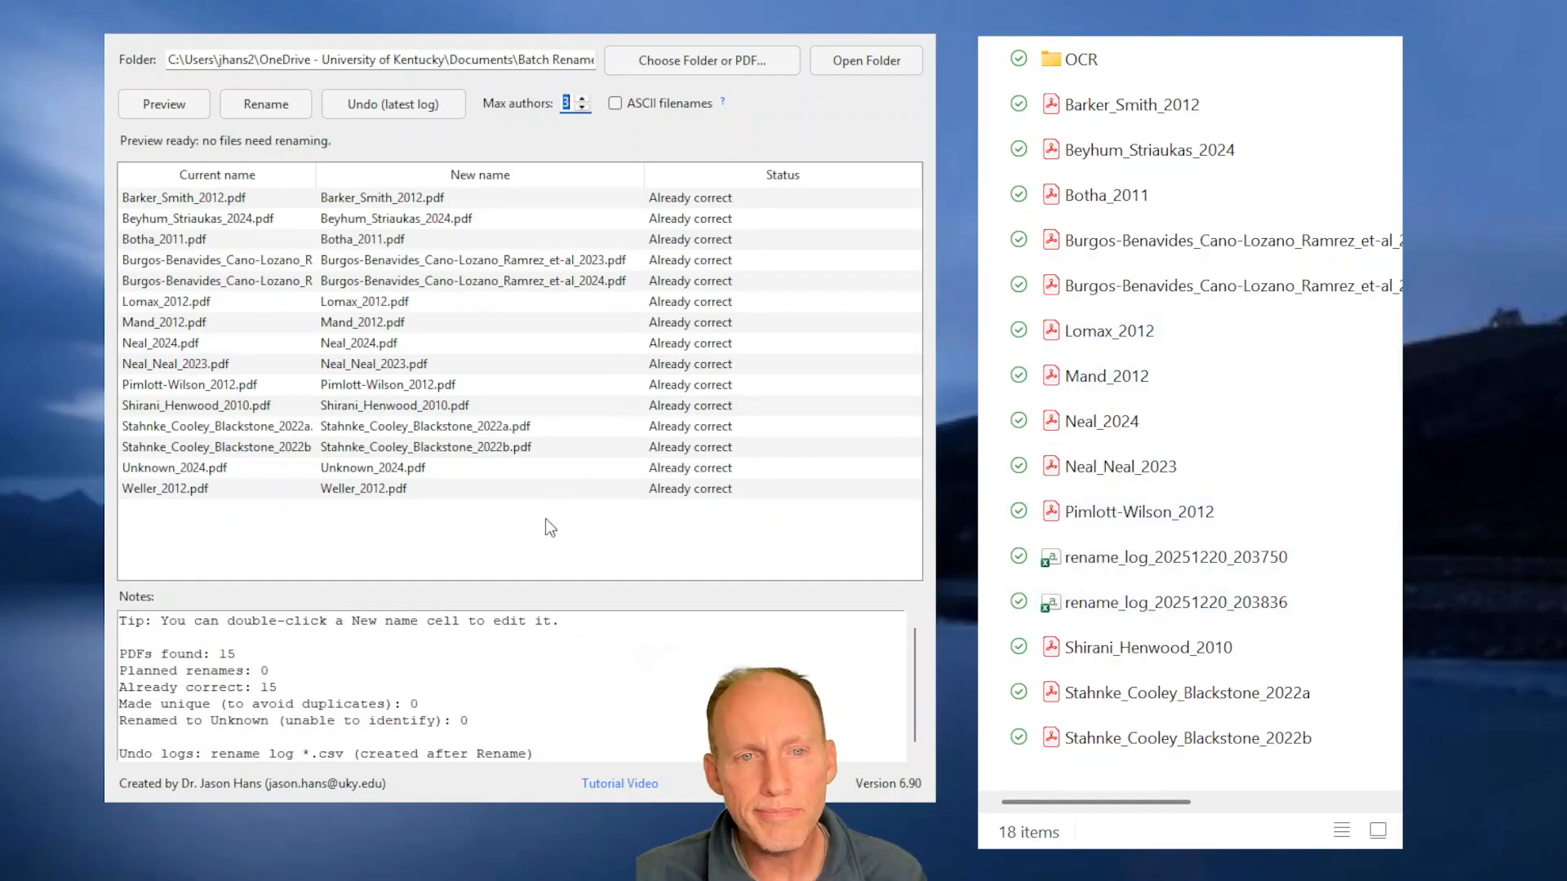
# - Open the OCR folder and check whether the text of the scanned article jhdihewlhflew.pdf can be selected, closing the PDF when done
pyautogui.click(536, 537)
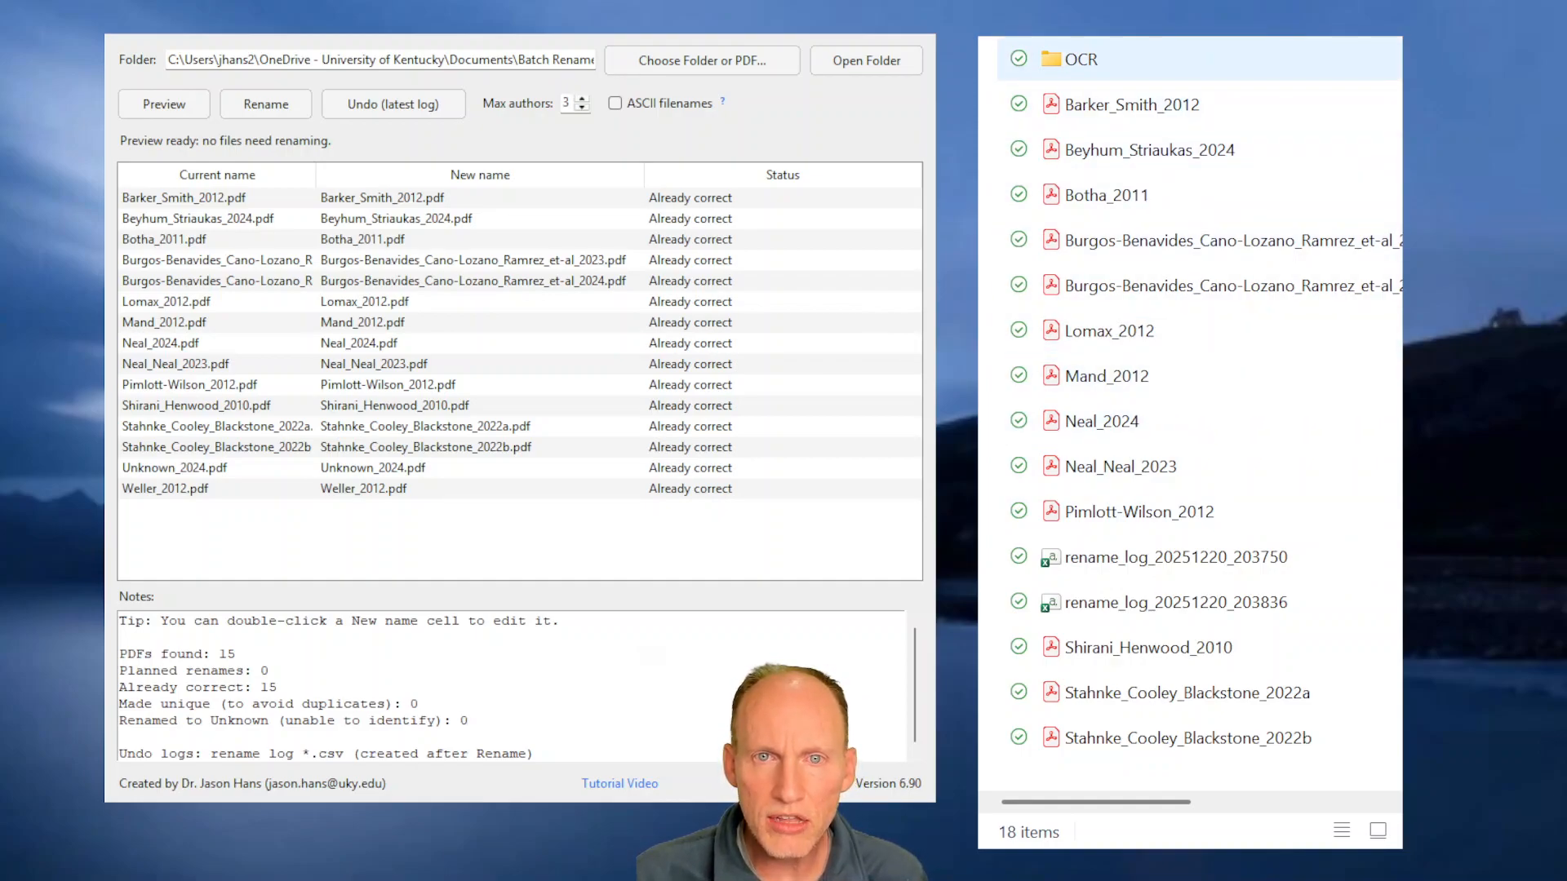
pyautogui.doubleClick(1084, 65)
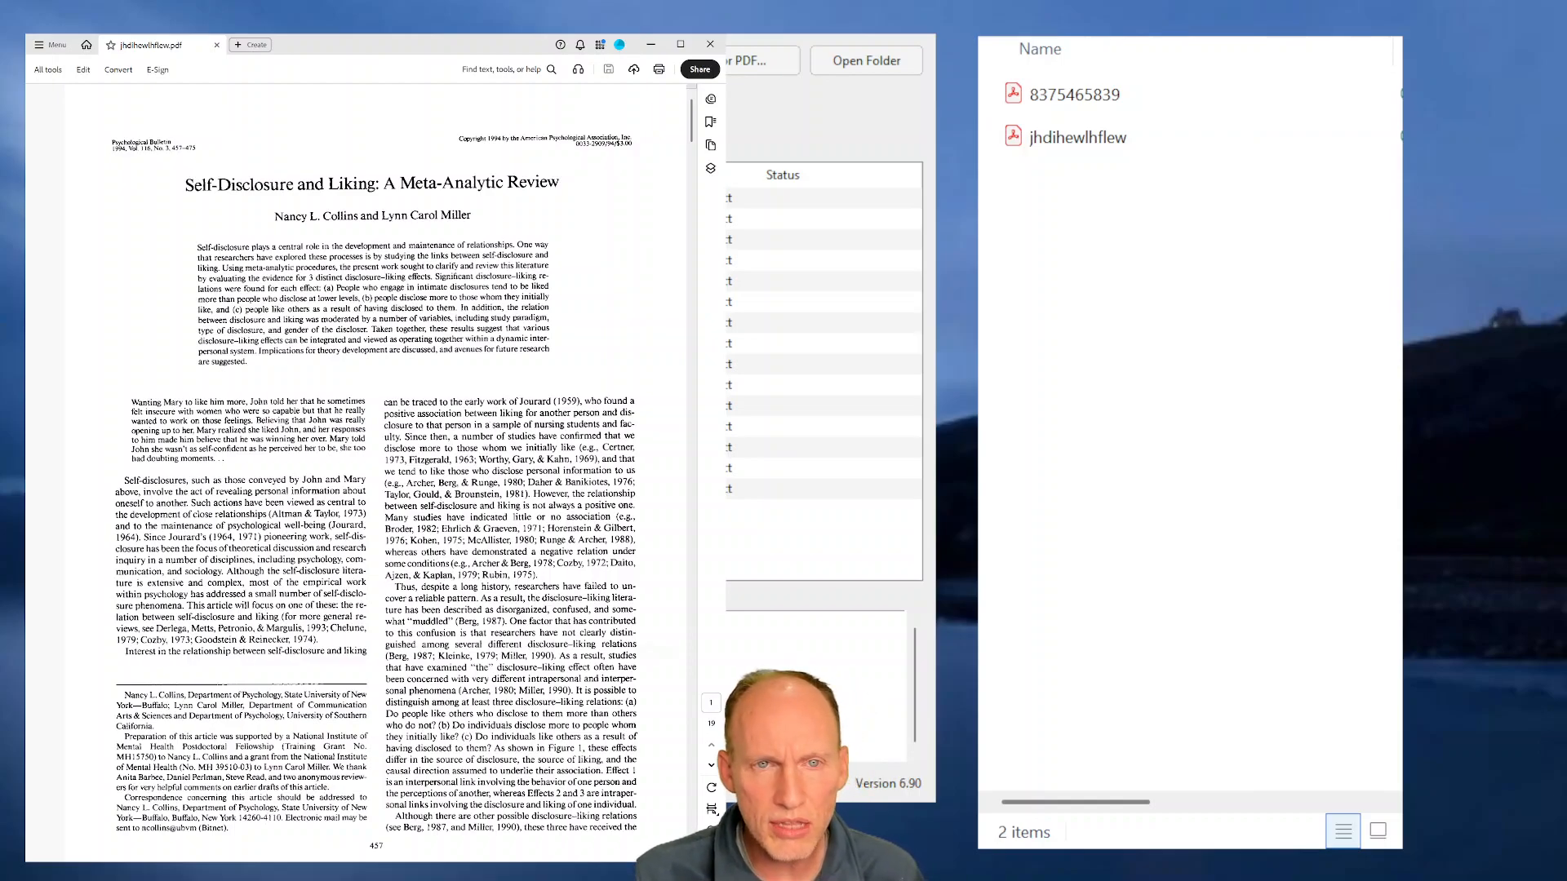
pyautogui.moveTo(244, 260); pyautogui.dragTo(403, 320)
pyautogui.click(272, 307)
pyautogui.click(269, 291)
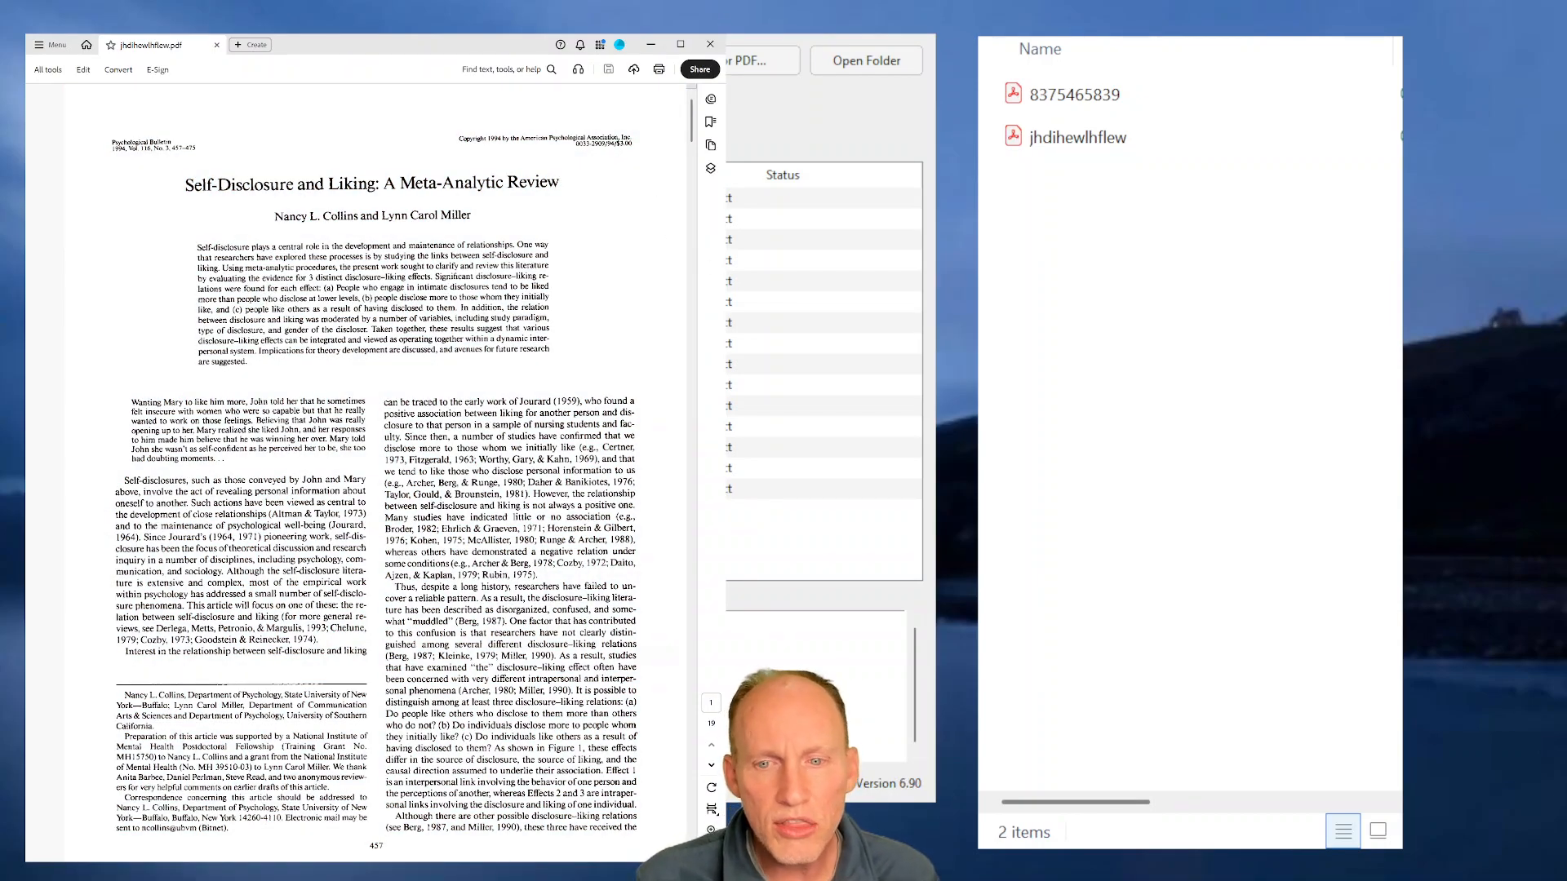
pyautogui.click(710, 44)
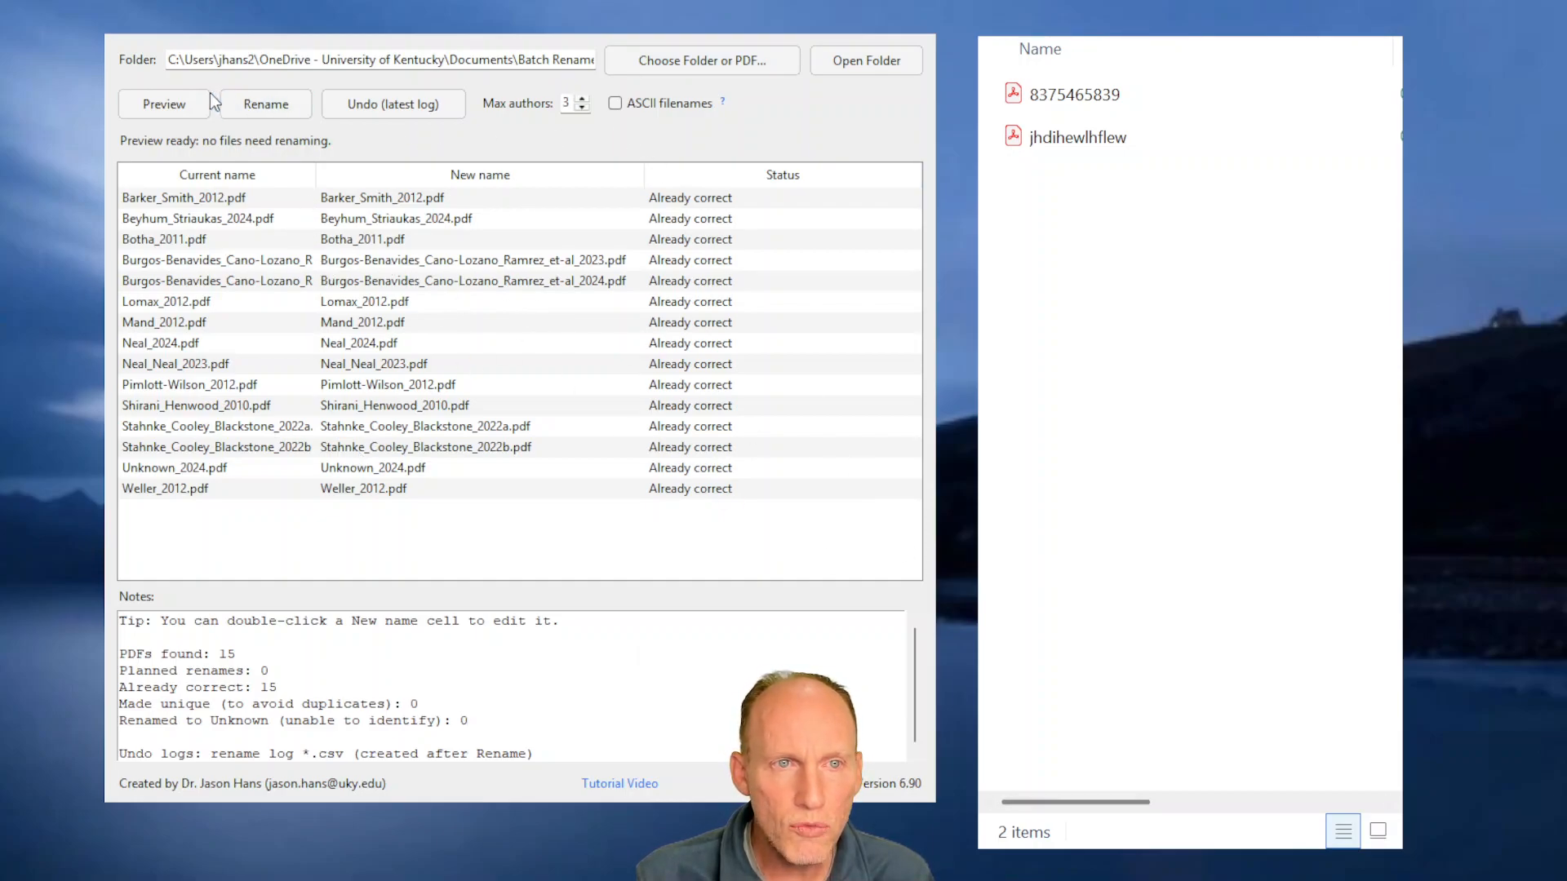
# - Preview the new names for the two scanned PDFs in the OCR folder and rename both files
pyautogui.click(150, 106)
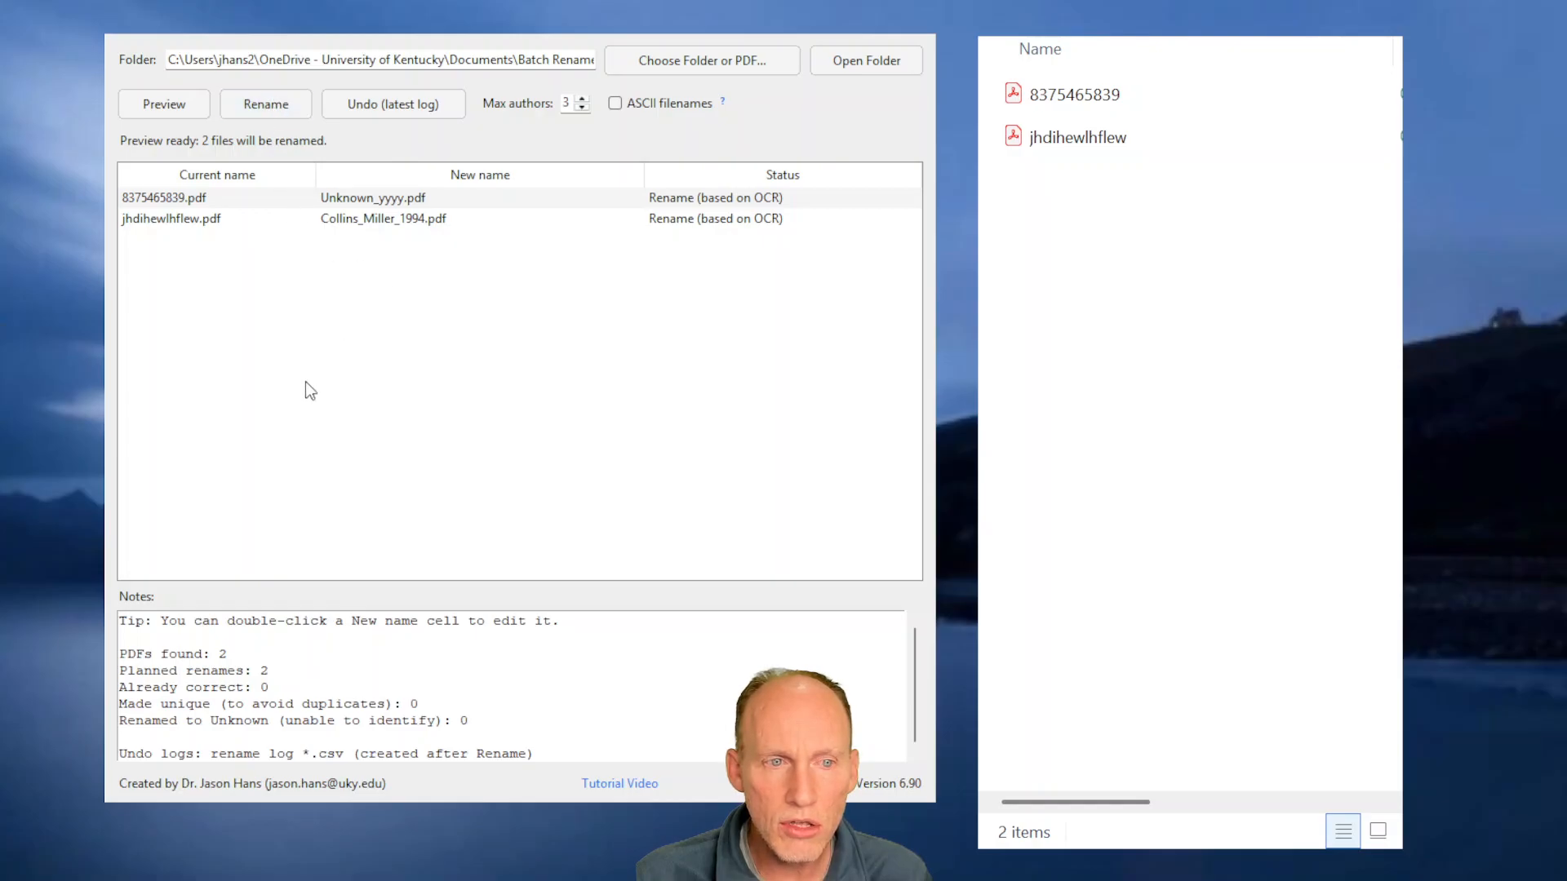
pyautogui.click(266, 103)
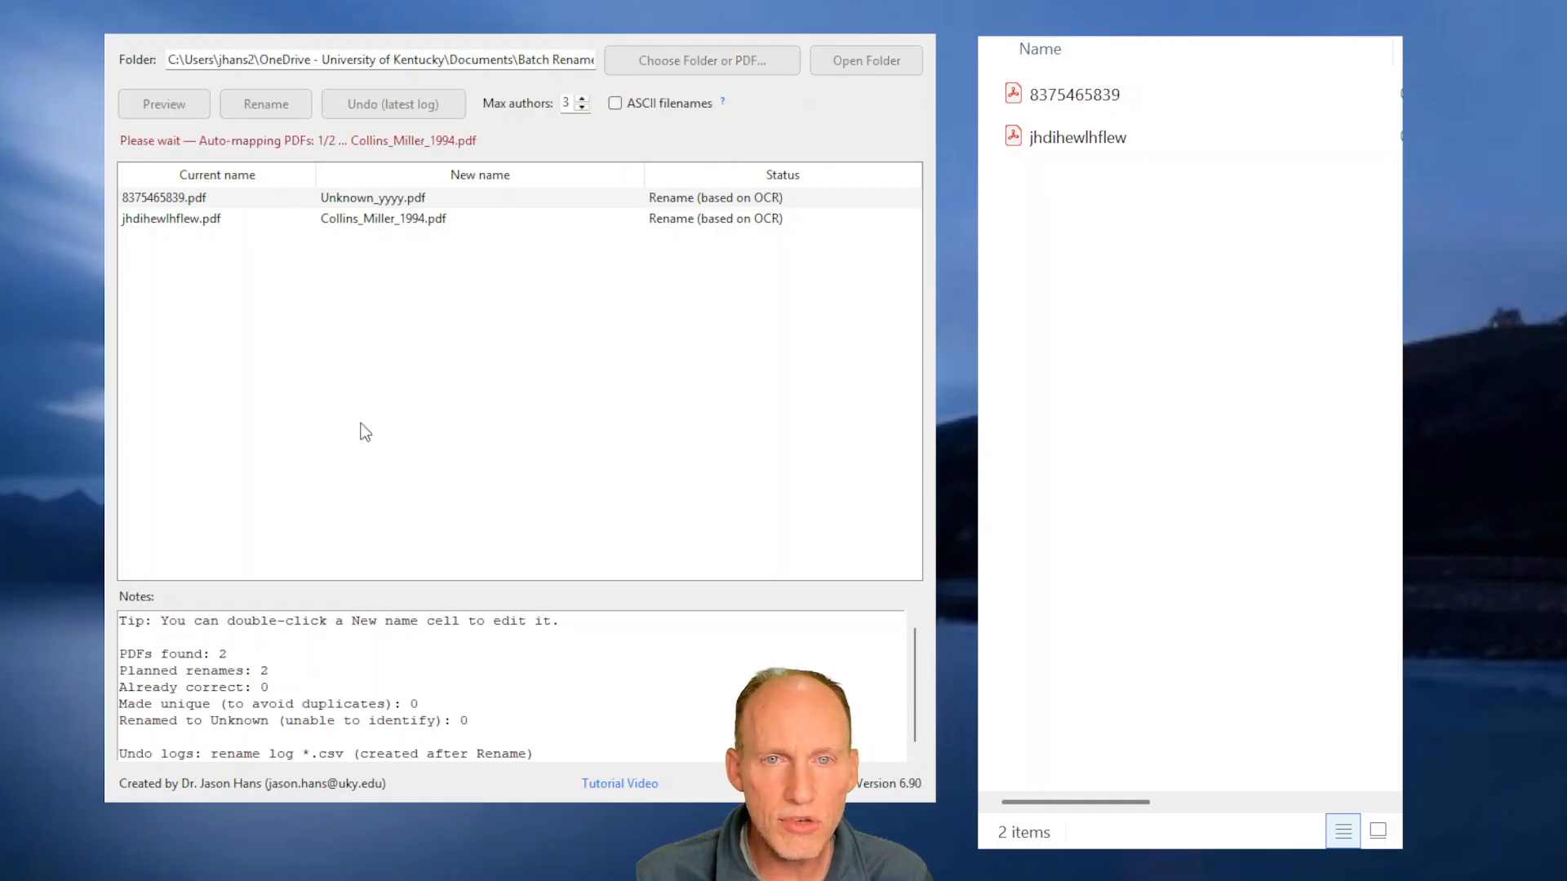